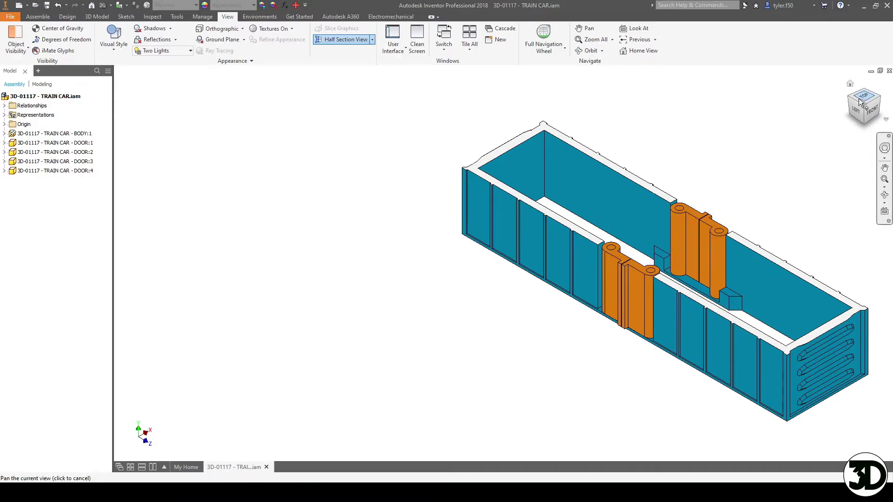
# Step: View the half-sectioned assembly from the top and swing DOOR:4 slightly about its hinge to check its movement
pyautogui.click(863, 99)
pyautogui.click(863, 99)
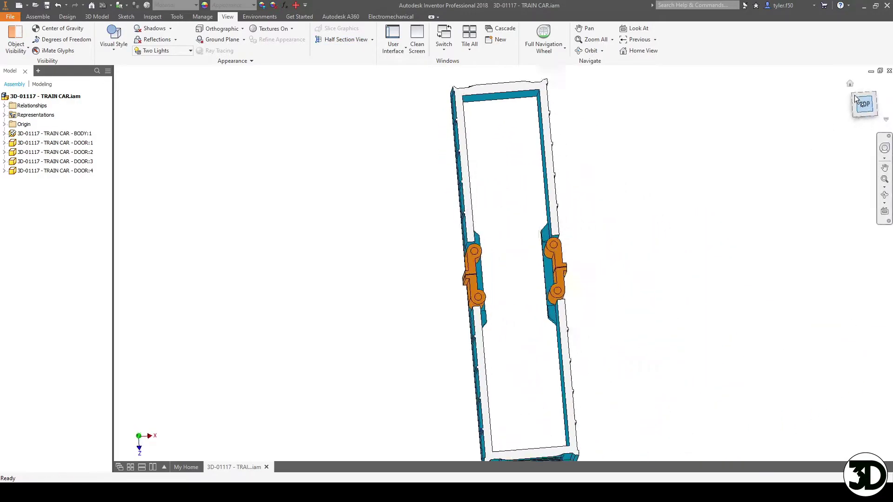
pyautogui.click(879, 84)
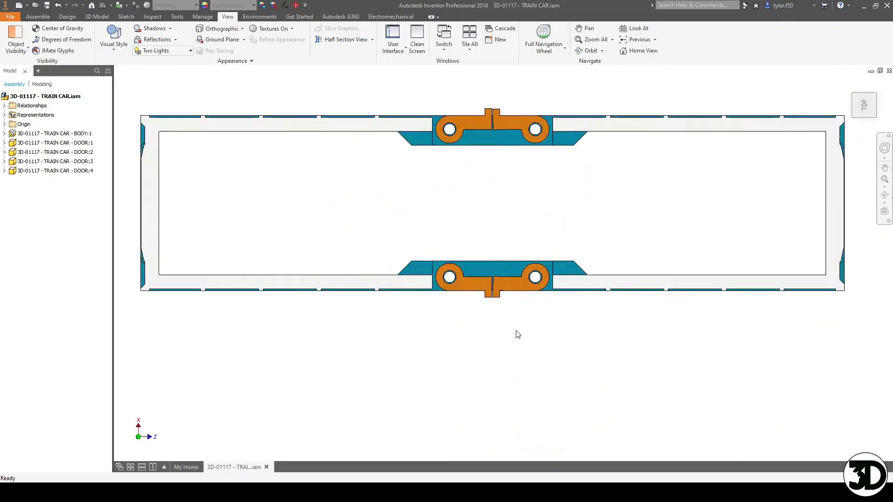
pyautogui.scroll(5, 493, 316)
pyautogui.moveTo(476, 286); pyautogui.dragTo(487, 265)
pyautogui.click(502, 264)
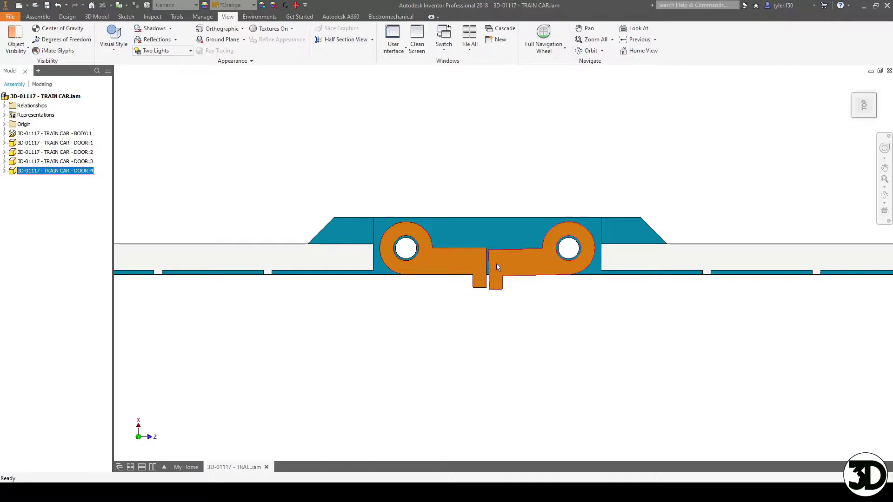
pyautogui.moveTo(494, 264); pyautogui.dragTo(493, 268)
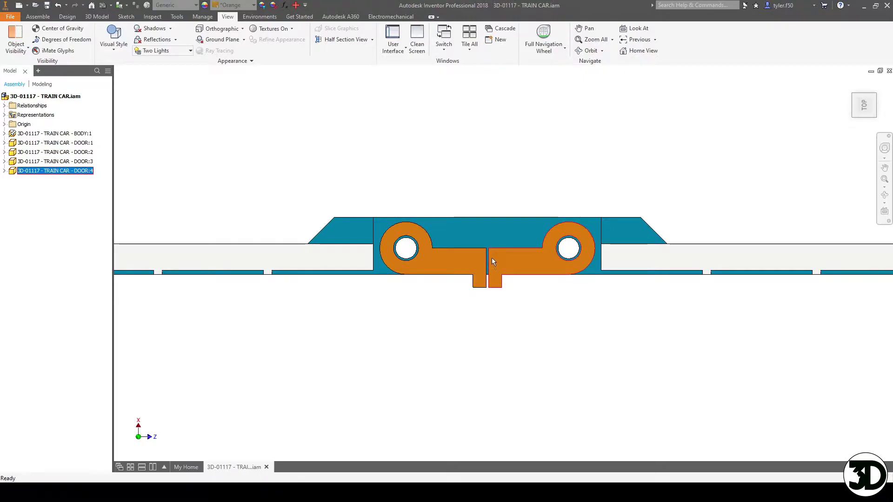
pyautogui.moveTo(502, 250)
pyautogui.mouseDown()
pyautogui.moveTo(497, 264)
pyautogui.moveTo(539, 292)
pyautogui.moveTo(505, 257)
pyautogui.mouseUp()
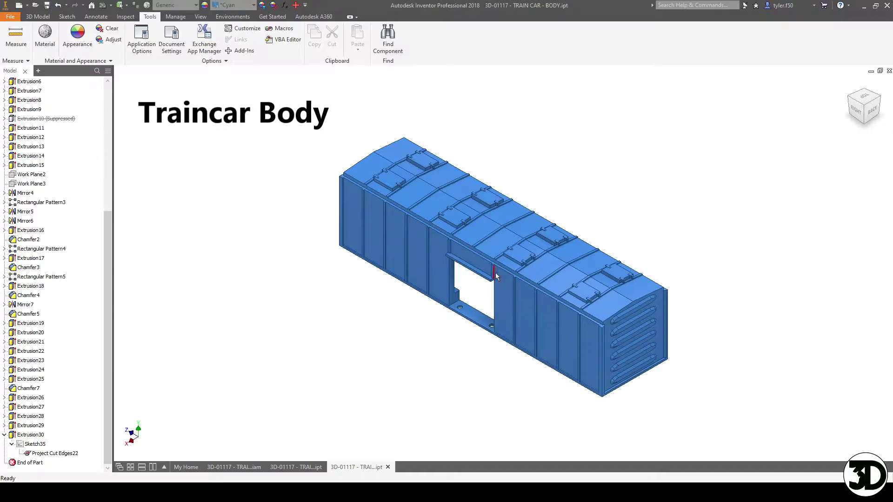
# Step: Measure the diameter of a hinge hole on the underside of the train car body
pyautogui.moveTo(385, 363); pyautogui.dragTo(363, 380, button='middle')
pyautogui.keyDown('shift'); pyautogui.moveTo(437, 328); pyautogui.dragTo(516, 187, button='middle'); pyautogui.keyUp('shift')
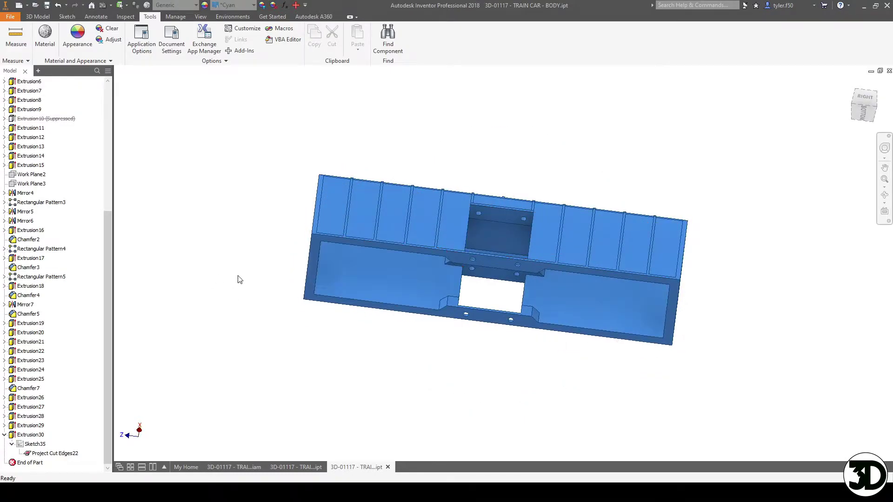
pyautogui.moveTo(465, 275)
pyautogui.keyDown('shift'); pyautogui.mouseDown(button='middle')
pyautogui.moveTo(466, 260)
pyautogui.moveTo(465, 287)
pyautogui.mouseUp(button='middle'); pyautogui.keyUp('shift')
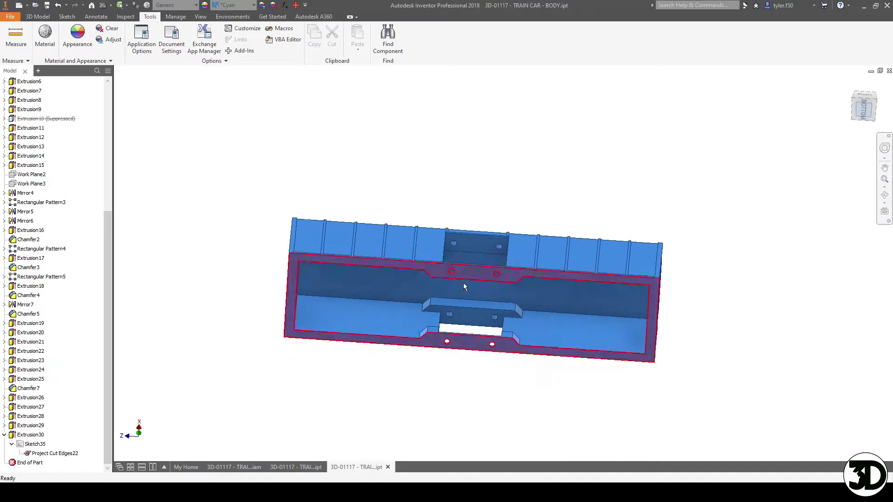
pyautogui.press('pageup')
pyautogui.scroll(-5, 521, 214)
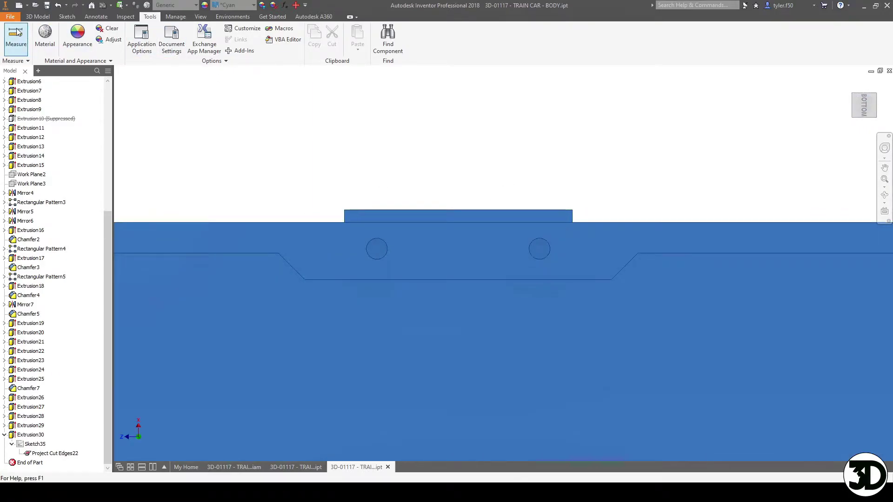
pyautogui.click(16, 33)
pyautogui.click(387, 250)
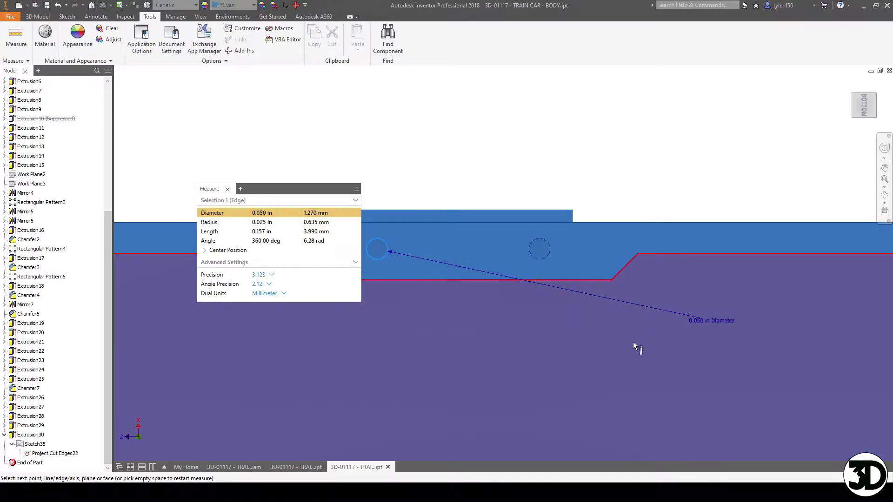
# Step: Measure the diameter of a hinge hole in the header above the door opening
pyautogui.scroll(1, 566, 385)
pyautogui.moveTo(565, 385); pyautogui.dragTo(648, 289, button='middle')
pyautogui.keyDown('shift'); pyautogui.moveTo(536, 263); pyautogui.dragTo(538, 291, button='middle'); pyautogui.keyUp('shift')
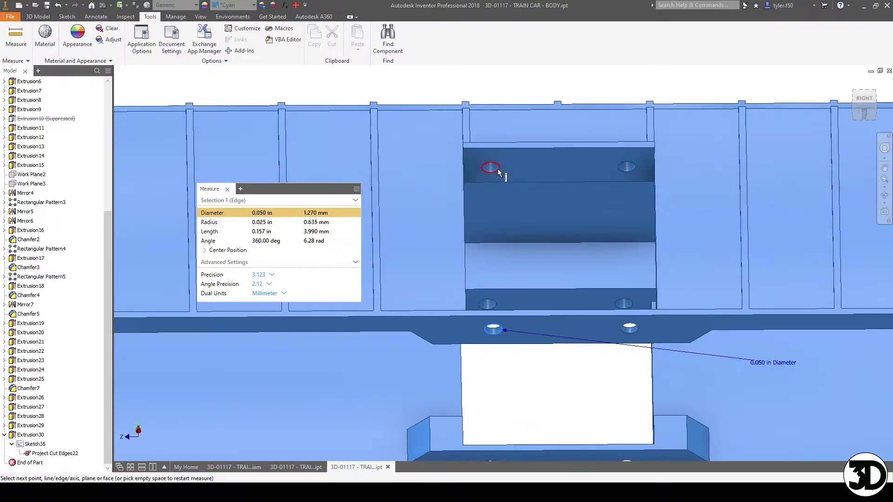
pyautogui.click(497, 170)
pyautogui.click(568, 84)
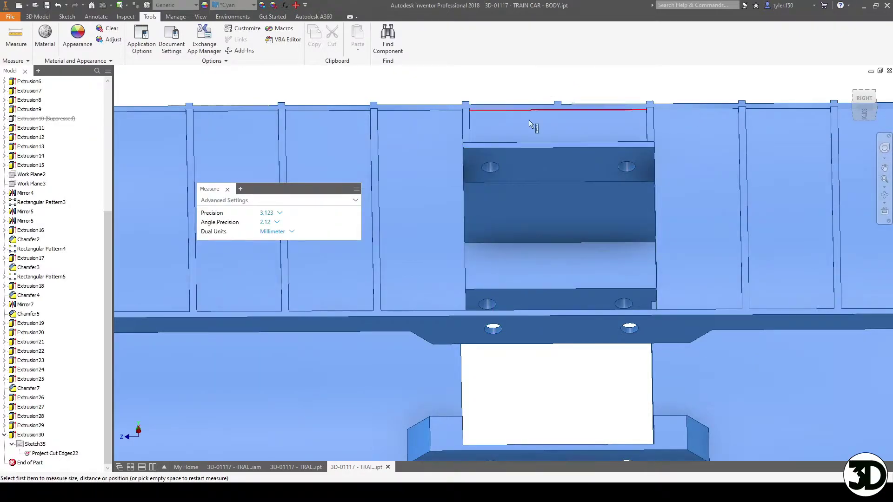
pyautogui.click(490, 167)
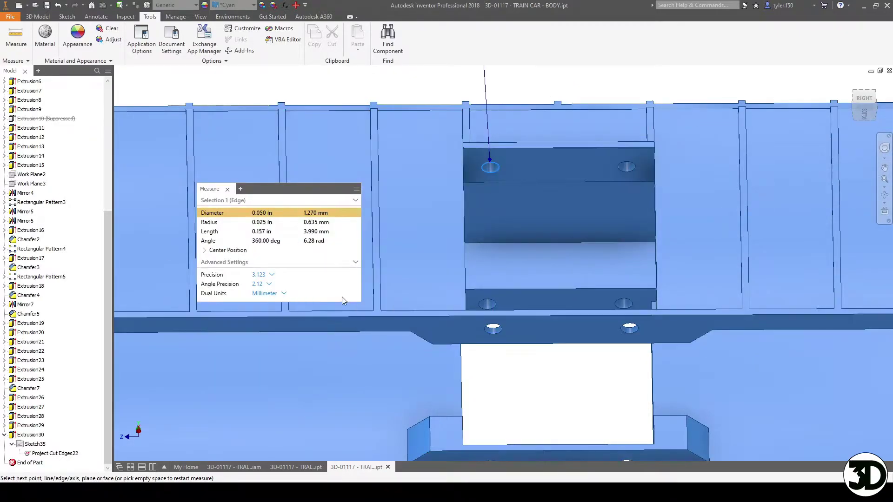
pyautogui.press('Escape')
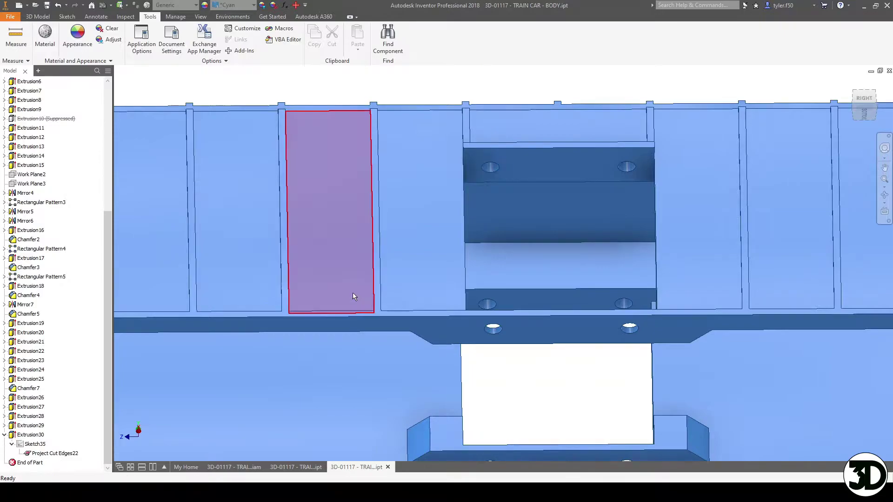
# Step: Measure the sill thickness at the door opening, from its upper face to the body's underside
pyautogui.keyDown('shift'); pyautogui.moveTo(609, 305); pyautogui.dragTo(577, 319, button='middle'); pyautogui.keyUp('shift')
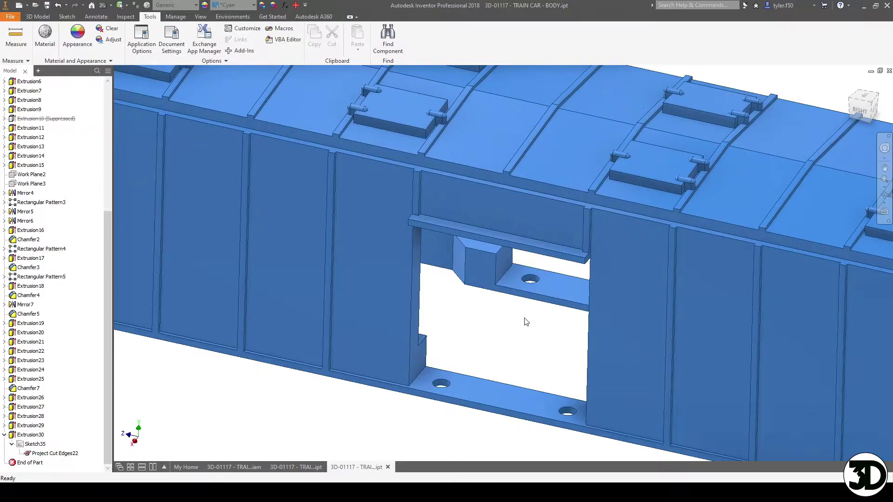
pyautogui.keyDown('shift'); pyautogui.moveTo(554, 359); pyautogui.dragTo(448, 402, button='middle'); pyautogui.keyUp('shift')
pyautogui.click(448, 402)
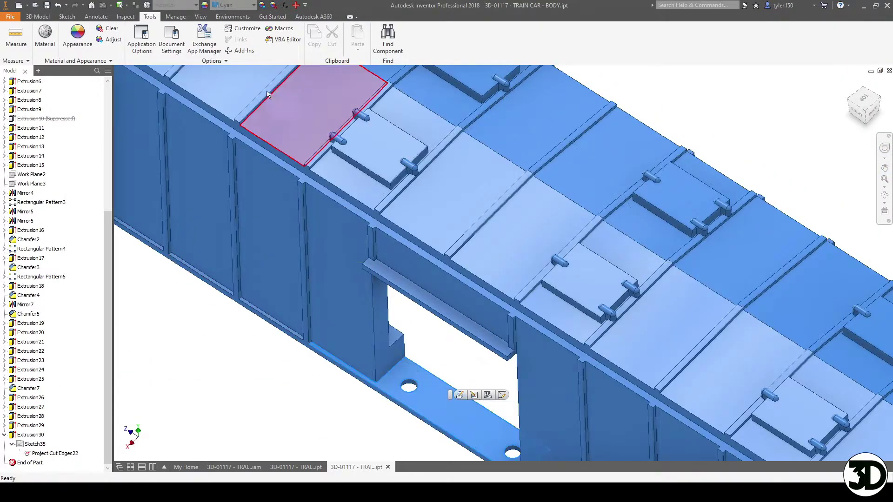
pyautogui.click(6, 29)
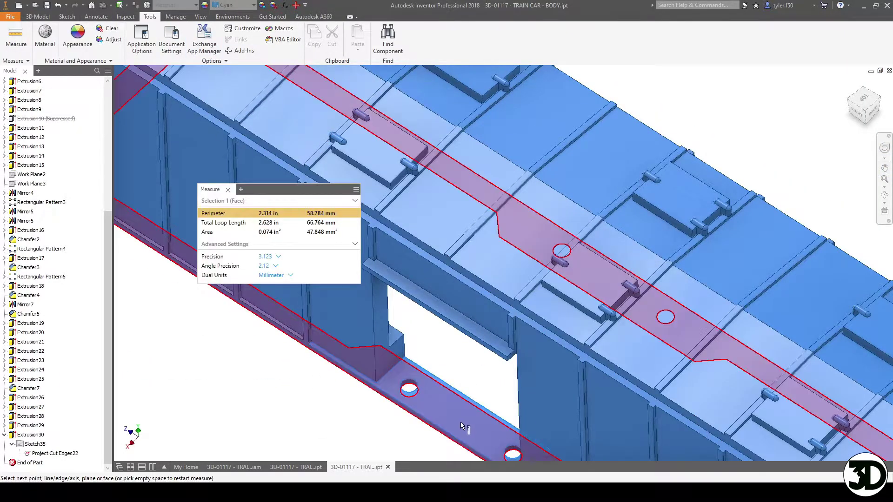
pyautogui.keyDown('shift'); pyautogui.moveTo(473, 357); pyautogui.dragTo(523, 319, button='middle'); pyautogui.keyUp('shift')
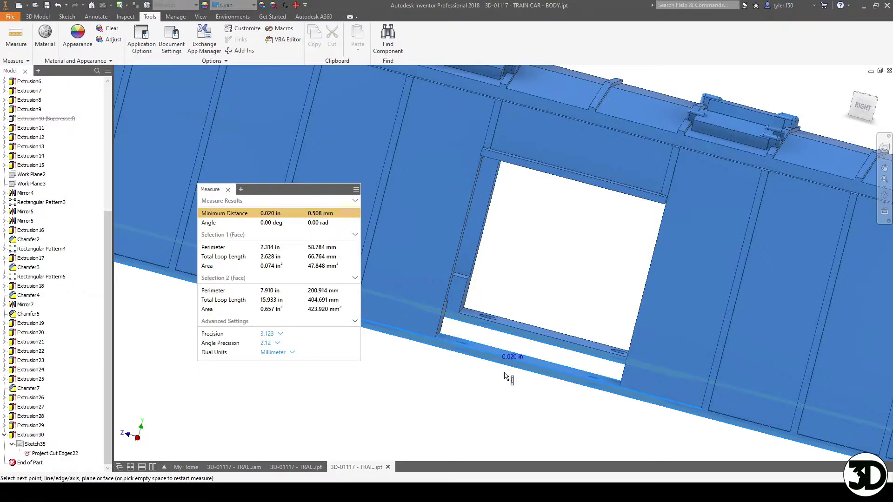
# Step: Measure the distance from the body's underside to the lower face of the door header
pyautogui.keyDown('shift'); pyautogui.moveTo(534, 369); pyautogui.dragTo(586, 244, button='middle'); pyautogui.keyUp('shift')
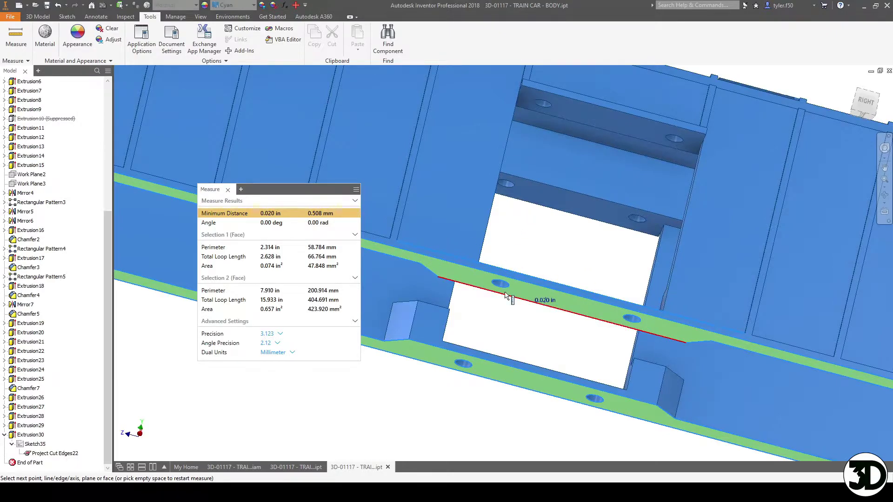
pyautogui.keyDown('shift'); pyautogui.moveTo(514, 288); pyautogui.dragTo(529, 199, button='middle'); pyautogui.keyUp('shift')
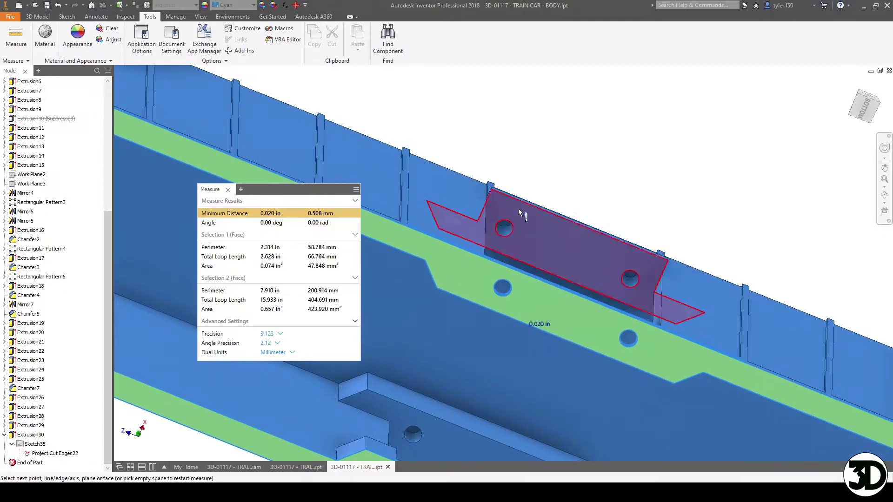
pyautogui.click(521, 224)
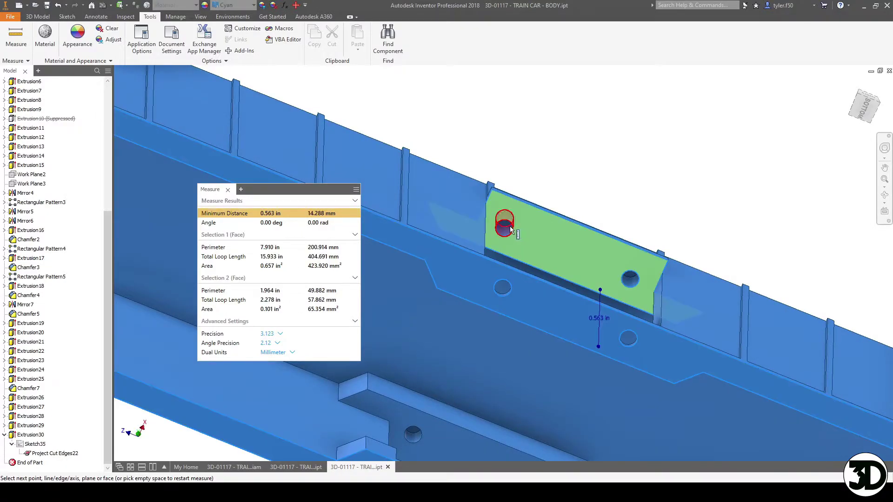
# Step: Measure the depth of the header's hinge hole from the header's lower face
pyautogui.click(510, 228)
pyautogui.keyDown('shift'); pyautogui.moveTo(512, 227); pyautogui.dragTo(550, 294, button='middle'); pyautogui.keyUp('shift')
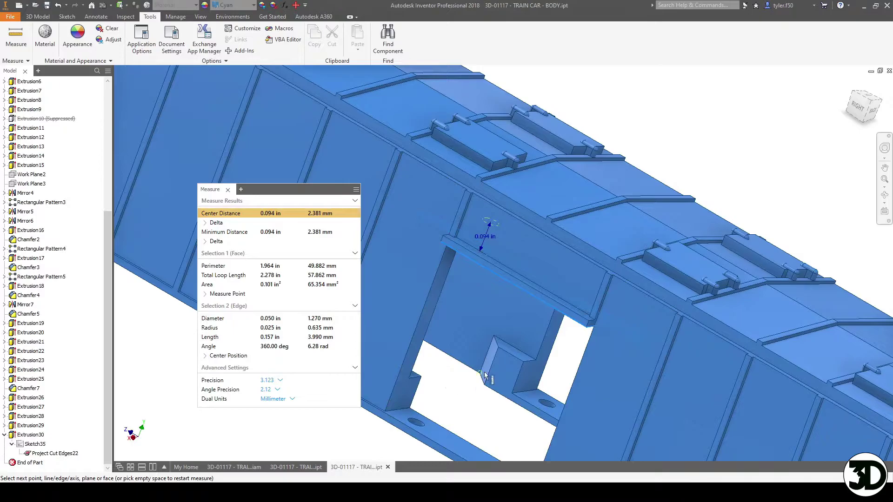
pyautogui.keyDown('shift'); pyautogui.moveTo(485, 372); pyautogui.dragTo(684, 196, button='middle'); pyautogui.keyUp('shift')
pyautogui.keyDown('shift'); pyautogui.moveTo(540, 320); pyautogui.dragTo(562, 313, button='middle'); pyautogui.keyUp('shift')
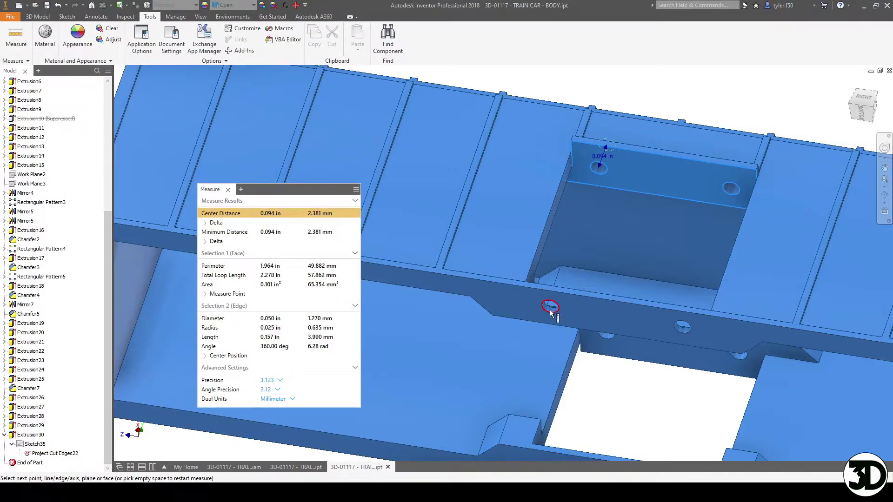
# Step: Measure the height of the door opening between the sill's upper face and the header's lower face
pyautogui.moveTo(567, 328)
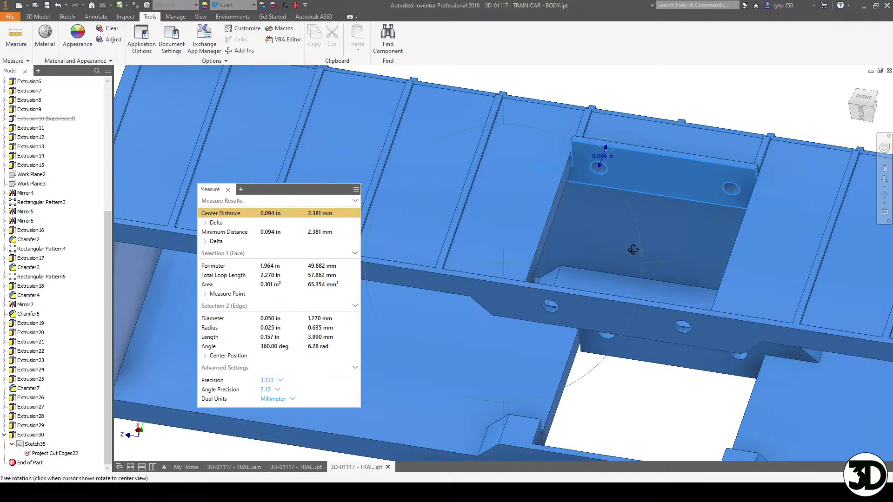
pyautogui.keyDown('shift'); pyautogui.moveTo(630, 251); pyautogui.dragTo(586, 317, button='middle'); pyautogui.keyUp('shift')
pyautogui.click(596, 318)
pyautogui.click(625, 142)
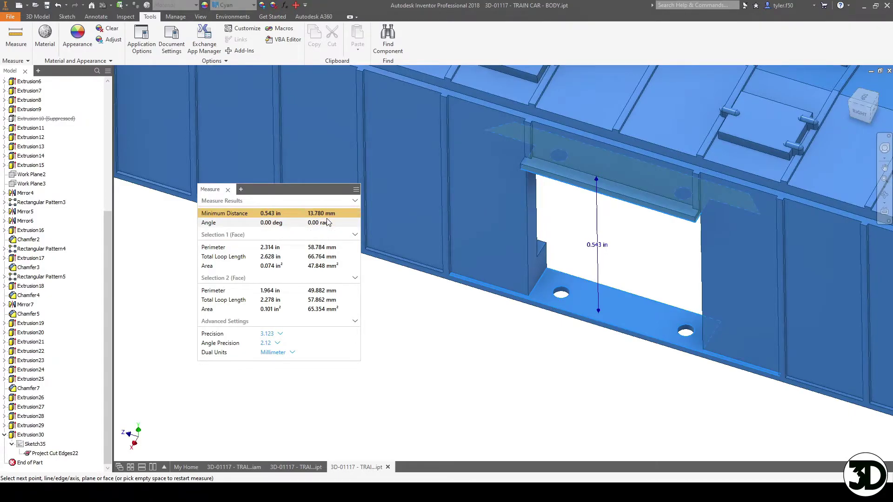
pyautogui.click(228, 190)
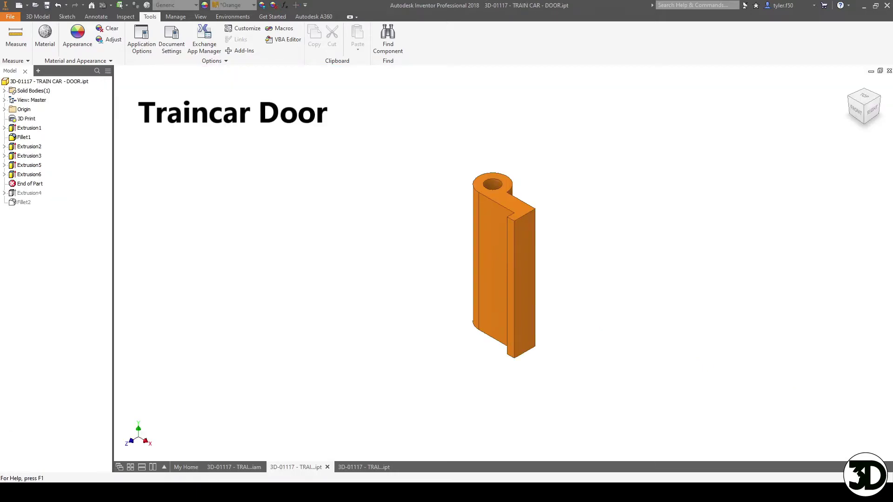
# Step: Measure the door part's hinge hole diameter and its overall height between the top and bottom faces
pyautogui.click(16, 37)
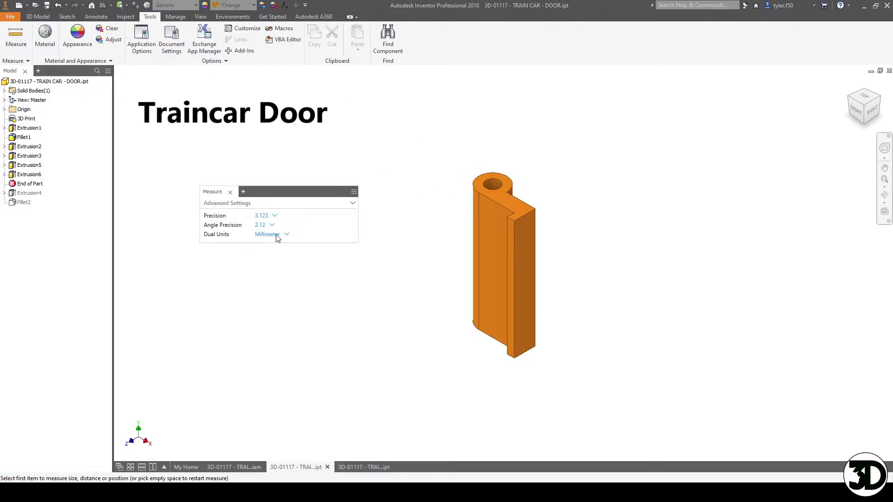
pyautogui.click(503, 184)
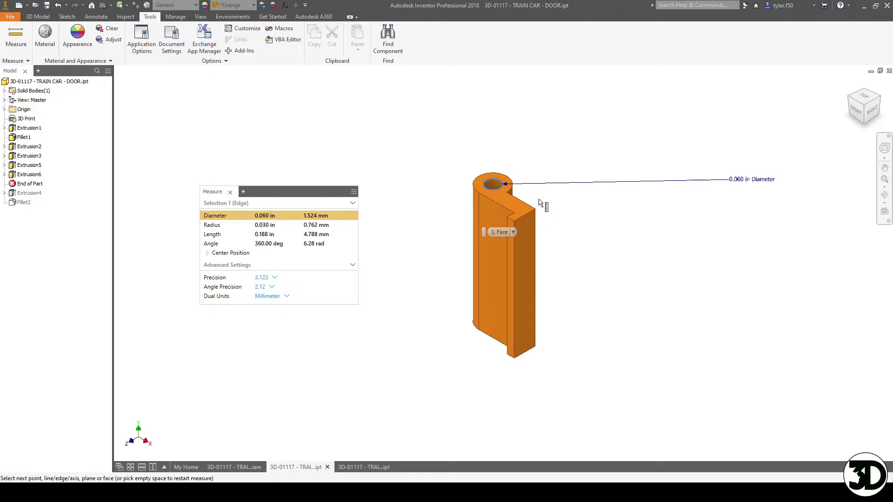
pyautogui.click(522, 212)
pyautogui.keyDown('shift'); pyautogui.moveTo(523, 212); pyautogui.dragTo(517, 359, button='middle'); pyautogui.keyUp('shift')
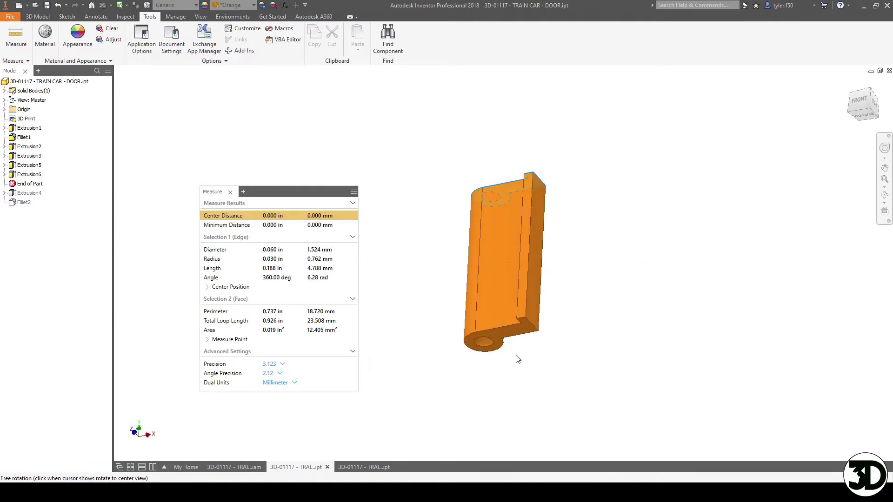
pyautogui.click(509, 339)
pyautogui.keyDown('shift'); pyautogui.moveTo(545, 274); pyautogui.dragTo(554, 303, button='middle'); pyautogui.keyUp('shift')
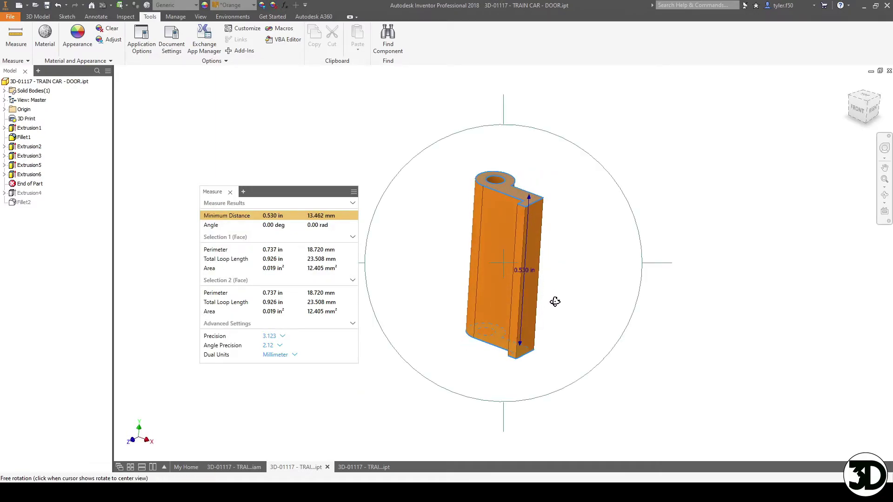
pyautogui.moveTo(571, 320)
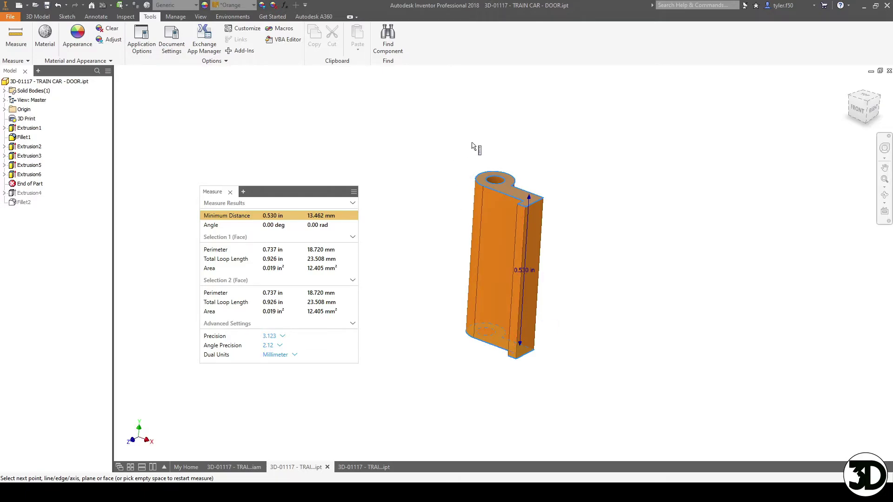
# Step: Return to the train car assembly and, in top view, swing DOOR:3 outward until it is perpendicular to the side wall
pyautogui.click(544, 214)
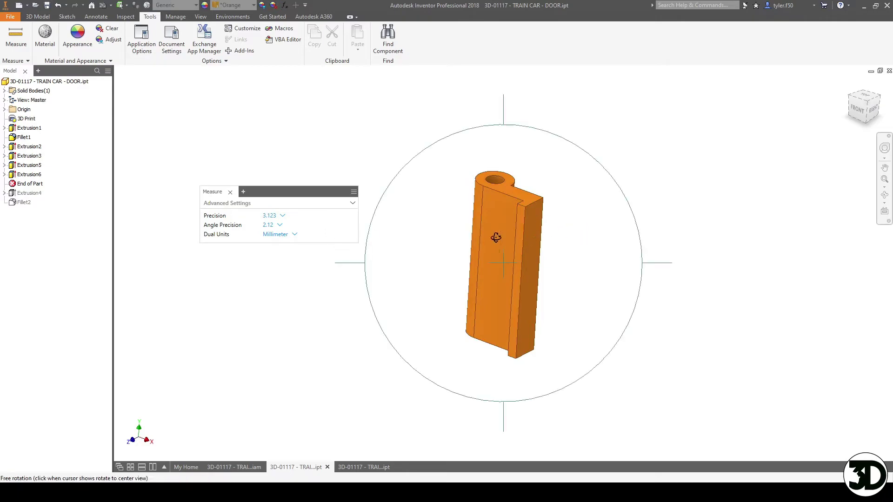
pyautogui.moveTo(494, 289)
pyautogui.keyDown('shift'); pyautogui.mouseDown(button='middle')
pyautogui.moveTo(515, 295)
pyautogui.moveTo(472, 312)
pyautogui.moveTo(491, 289)
pyautogui.mouseUp(button='middle'); pyautogui.keyUp('shift')
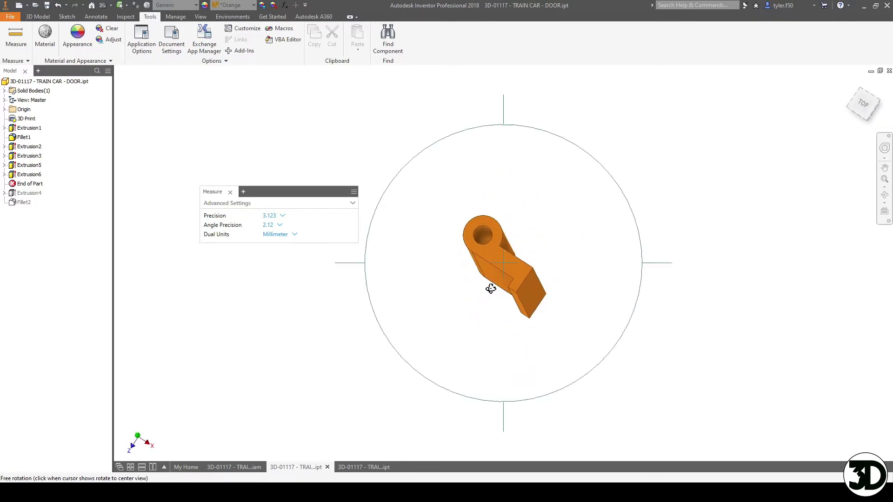
pyautogui.click(234, 467)
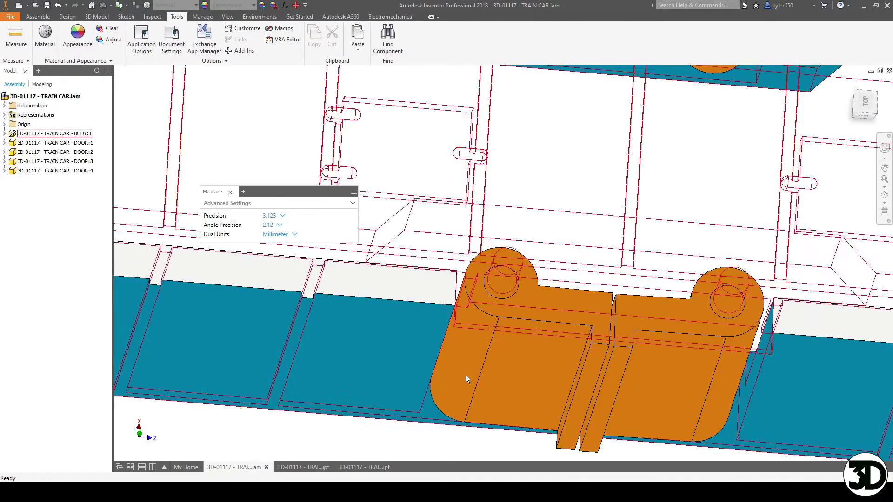
pyautogui.click(857, 106)
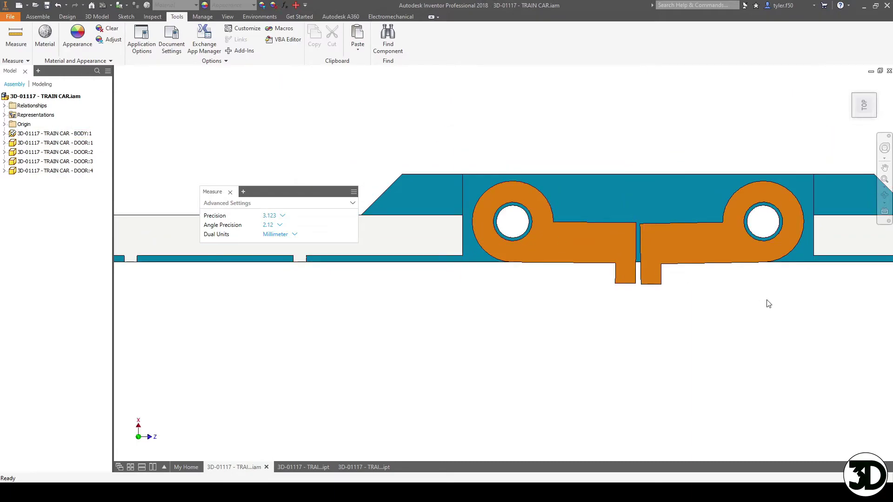
pyautogui.moveTo(627, 280); pyautogui.dragTo(476, 295)
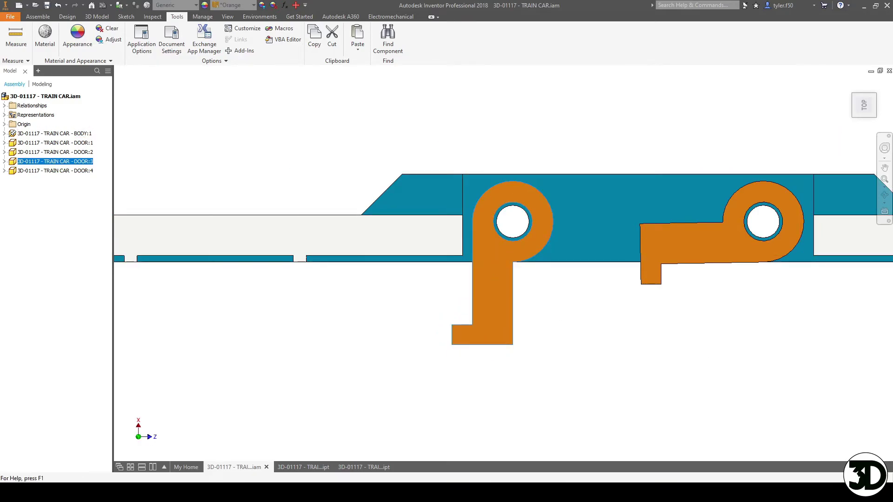
# Step: Measure the clearance and angle between the swung-out DOOR:3's flat side face and the adjacent end face of the side wall
pyautogui.click(15, 35)
pyautogui.press('F4')
pyautogui.moveTo(379, 309); pyautogui.dragTo(479, 275)
pyautogui.click(479, 275)
pyautogui.press('F4')
pyautogui.moveTo(540, 272); pyautogui.dragTo(484, 265)
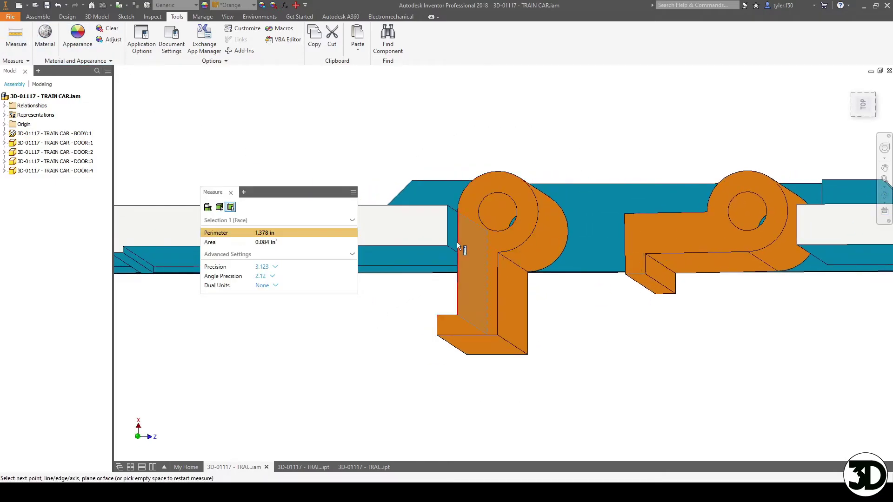
pyautogui.click(451, 236)
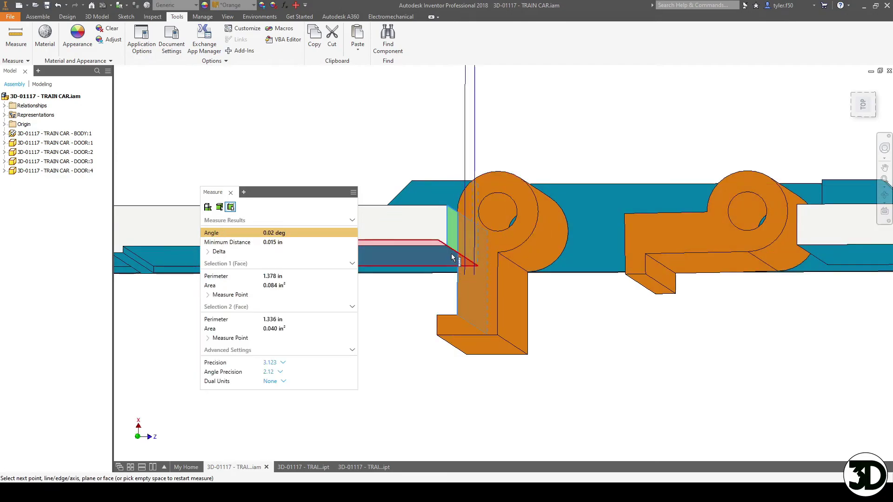
# Step: Measure the minimum distance from the outer vertical edge of the side wall's end face to DOOR:3's flat side face
pyautogui.click(451, 249)
pyautogui.press('F4')
pyautogui.moveTo(469, 305); pyautogui.dragTo(525, 300)
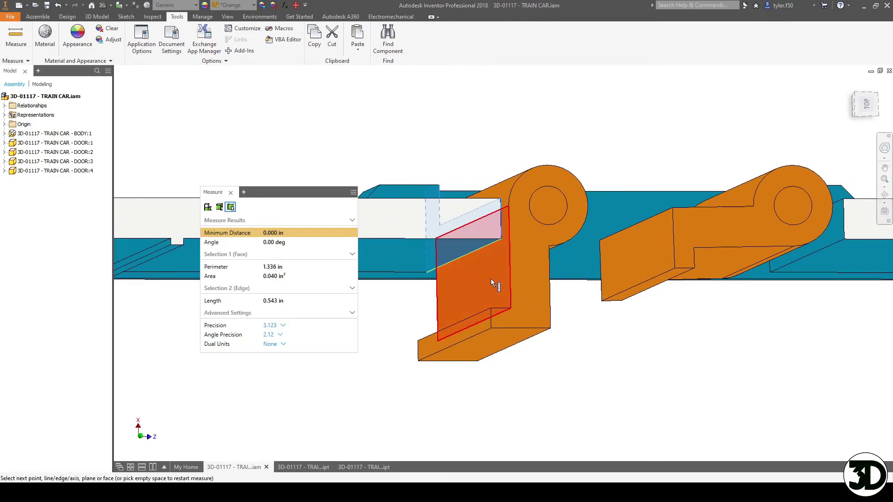
pyautogui.click(490, 279)
pyautogui.press('F4')
pyautogui.moveTo(569, 239); pyautogui.dragTo(548, 245)
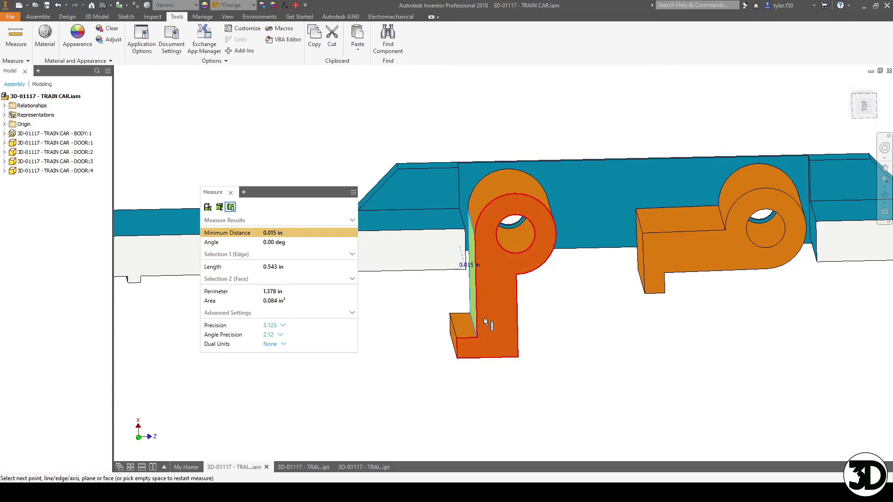
# Step: End the measurement and examine the open DOOR:3 and the door hinges from the left side and in an isometric corner view
pyautogui.moveTo(407, 372); pyautogui.dragTo(379, 378, button='middle')
pyautogui.keyDown('shift'); pyautogui.moveTo(572, 283); pyautogui.dragTo(577, 185, button='middle'); pyautogui.keyUp('shift')
pyautogui.scroll(-5, 595, 249)
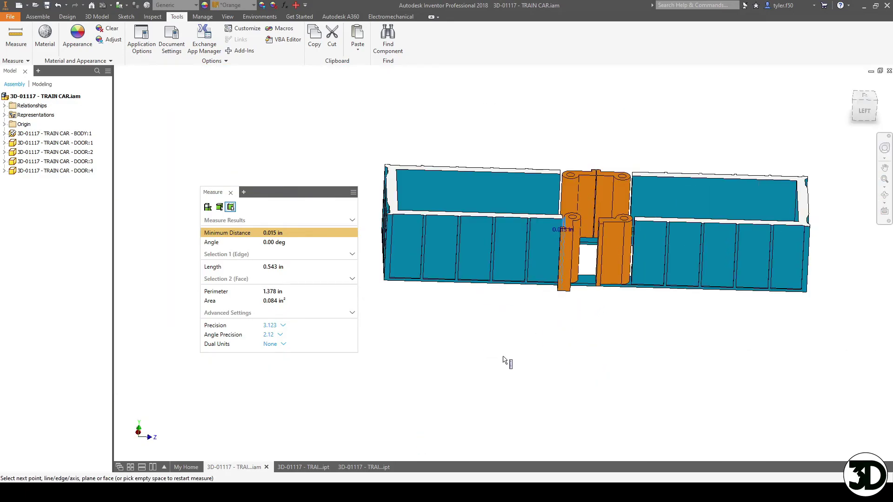
pyautogui.scroll(6, 551, 252)
pyautogui.moveTo(571, 304); pyautogui.dragTo(568, 313, button='middle')
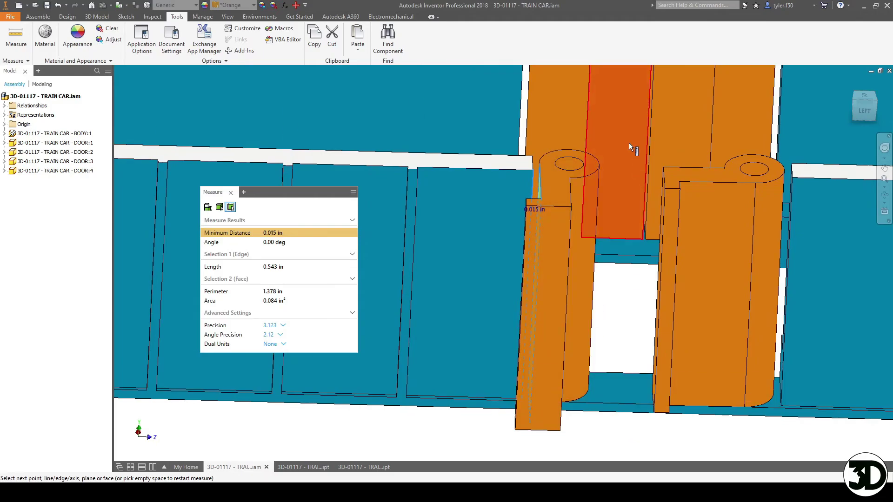
pyautogui.press('Escape')
pyautogui.click(626, 218)
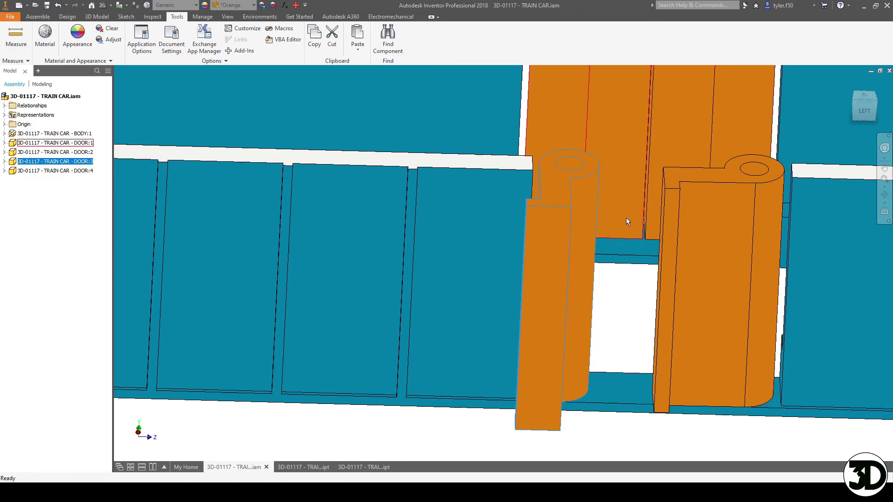
pyautogui.scroll(5, 556, 185)
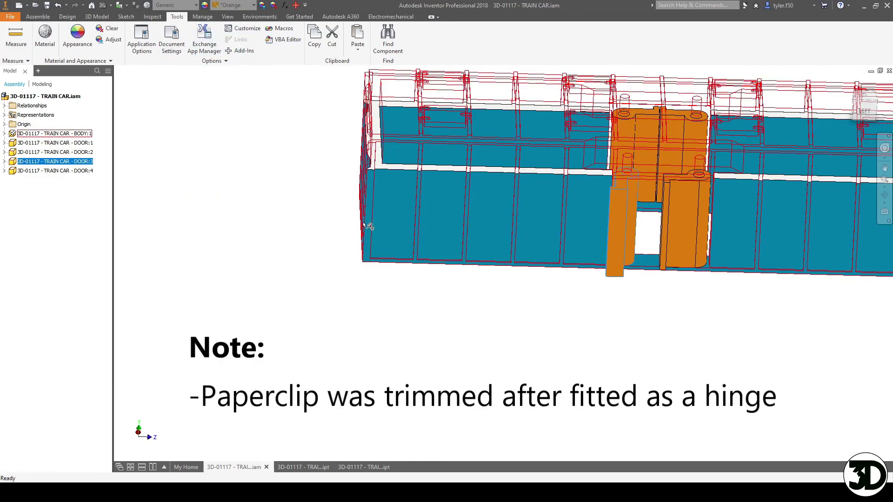
pyautogui.moveTo(365, 228); pyautogui.dragTo(328, 261, button='middle')
pyautogui.press('F4')
pyautogui.moveTo(358, 262); pyautogui.dragTo(371, 223)
pyautogui.keyDown('shift'); pyautogui.moveTo(370, 222); pyautogui.dragTo(430, 280, button='middle'); pyautogui.keyUp('shift')
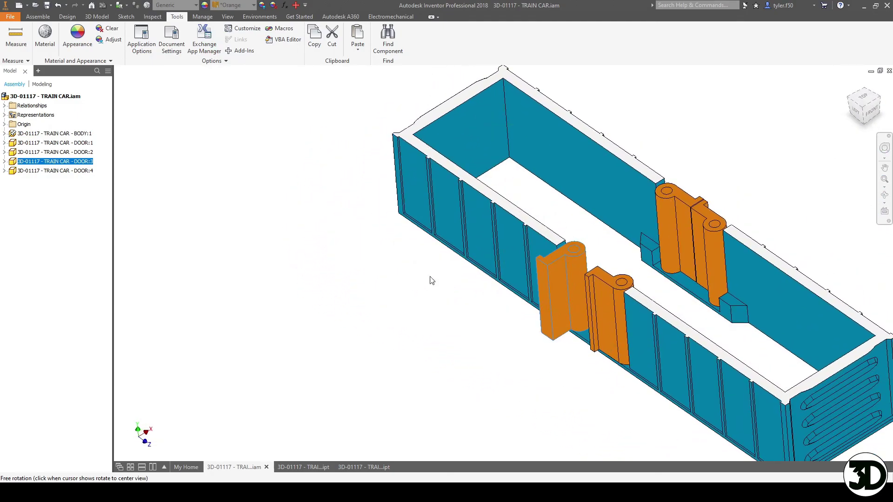
pyautogui.click(864, 110)
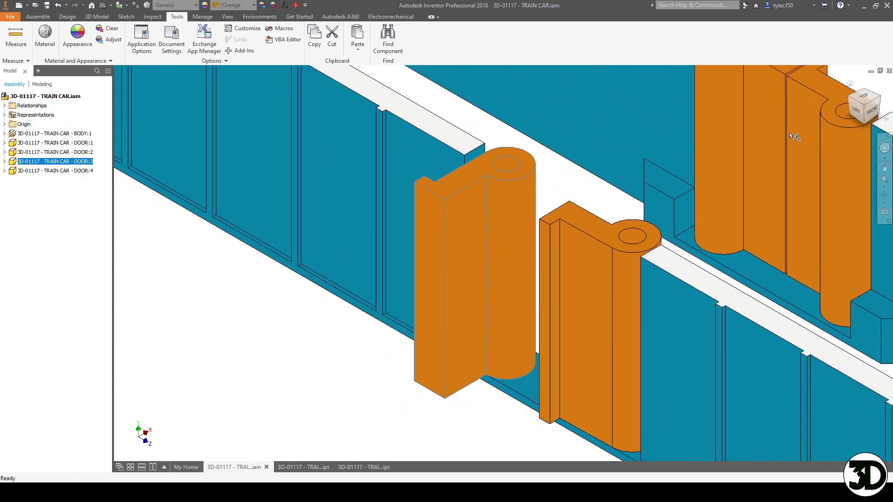